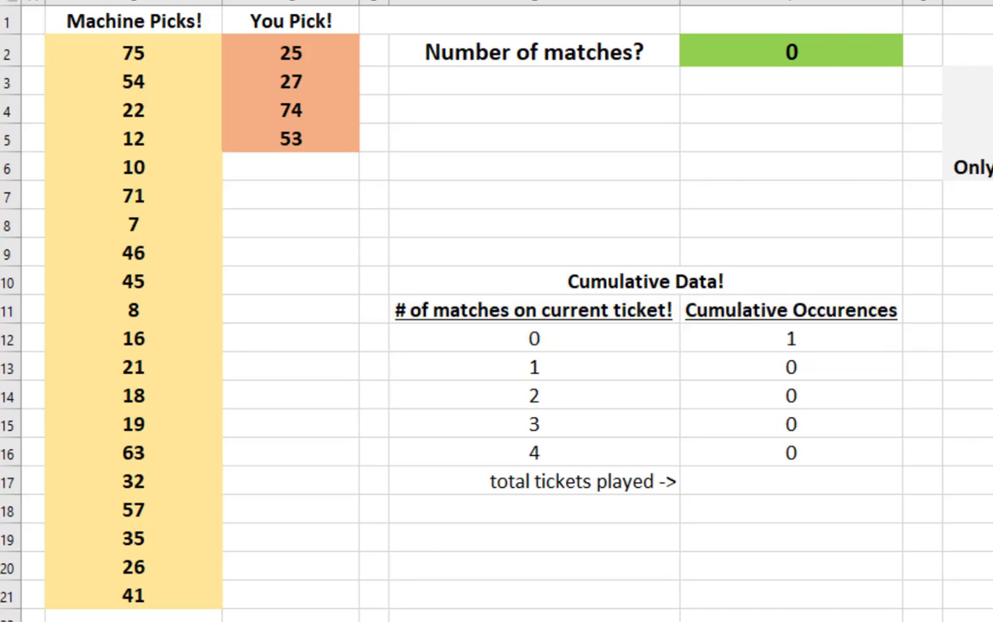
Recalculate the worksheet repeatedly to simulate several hundred new tickets and accumulate their match counts in the Cumulative Data table.
{"action": "key", "text": "Down"}
{"action": "key", "text": "F9"}
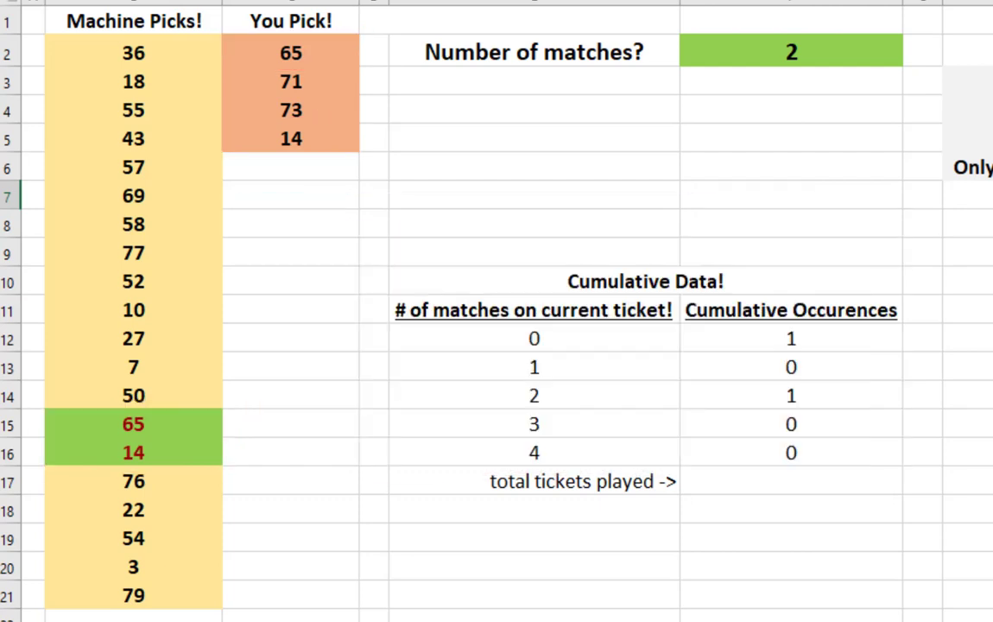
{"action": "key", "text": "F9"}
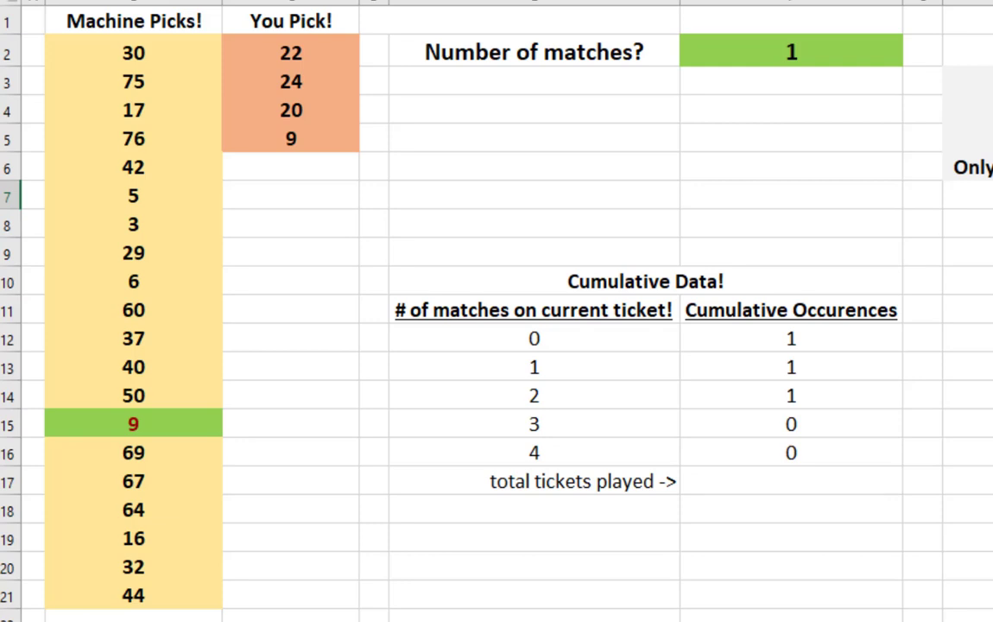
{"action": "key", "text": "F9"}
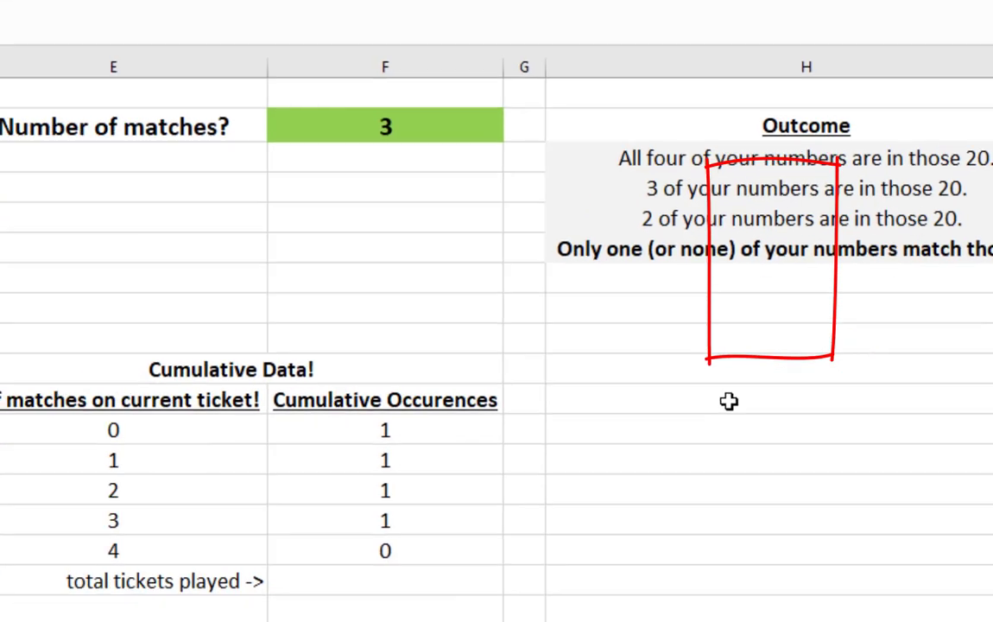
{"action": "key", "text": "F9"}
{"action": "key", "text": "F9"}
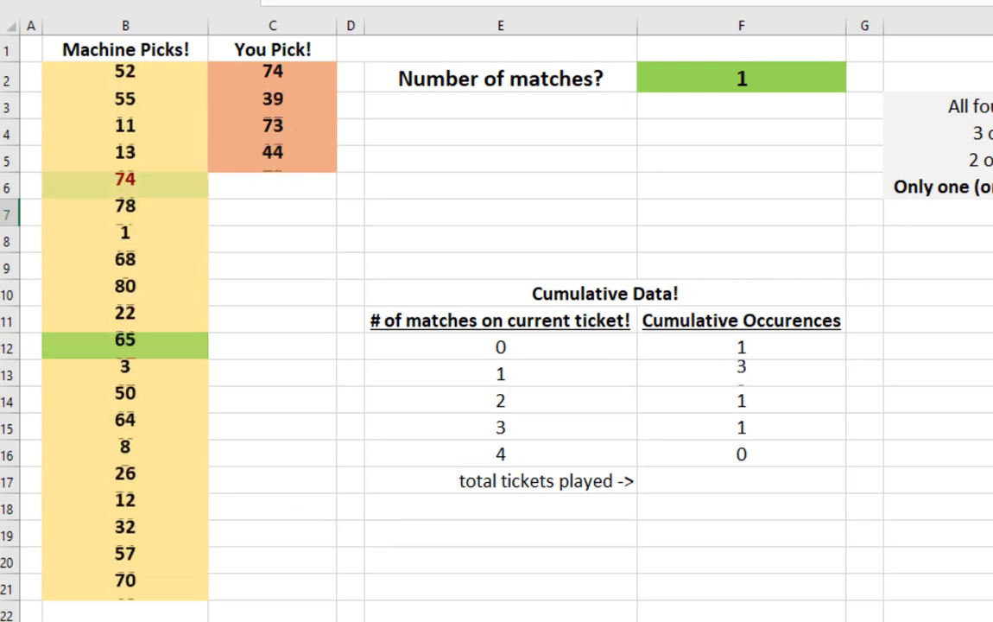
{"action": "key", "text": "F9"}
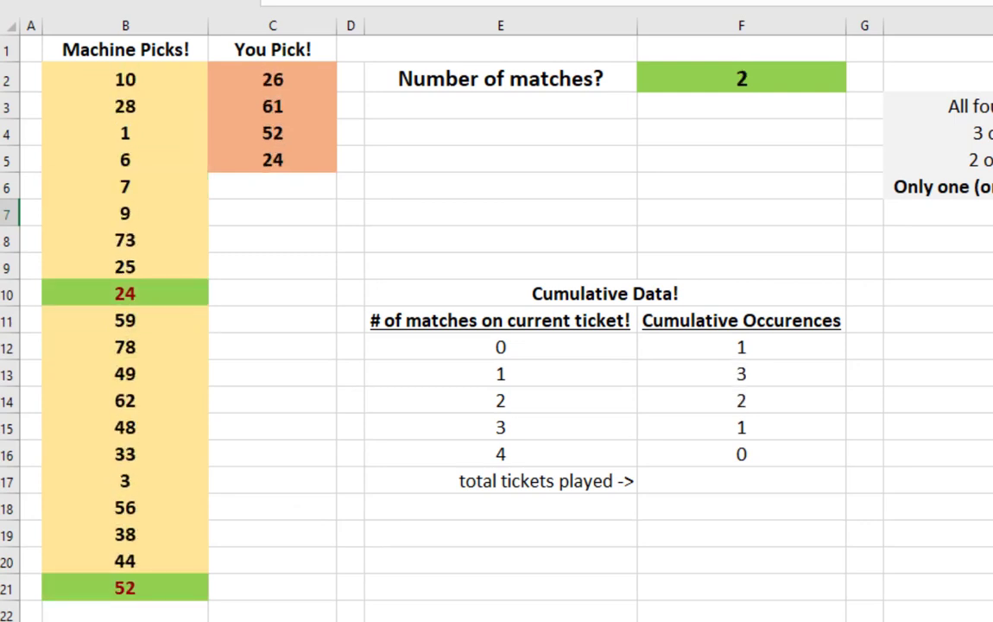
{"action": "key", "text": "F9"}
{"action": "key", "text": "F9"}
{"action": "key", "text": "F9"}
{"action": "key", "text": "F9"}
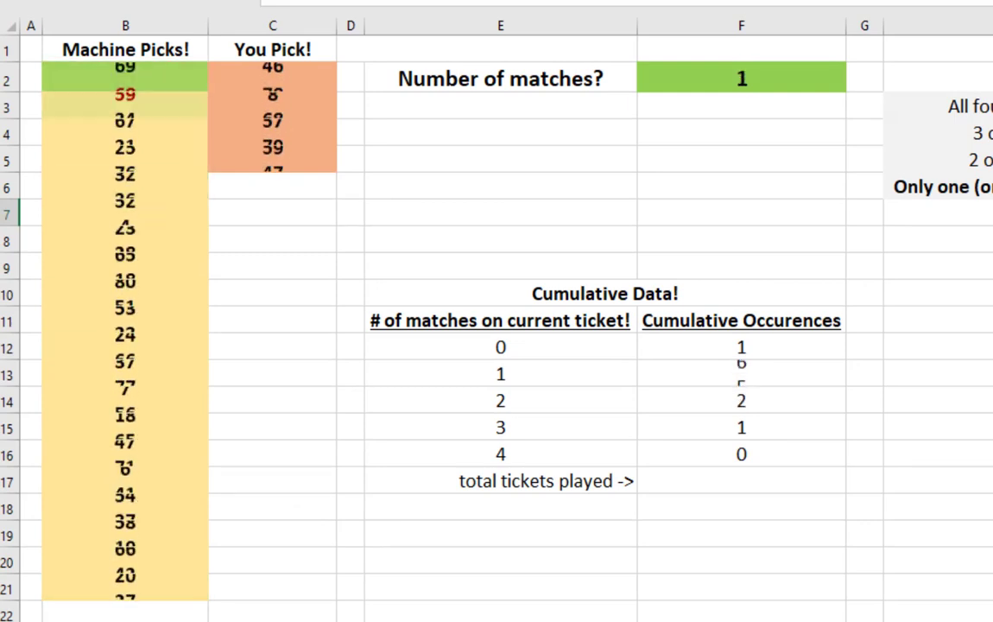
{"action": "key", "text": "F9"}
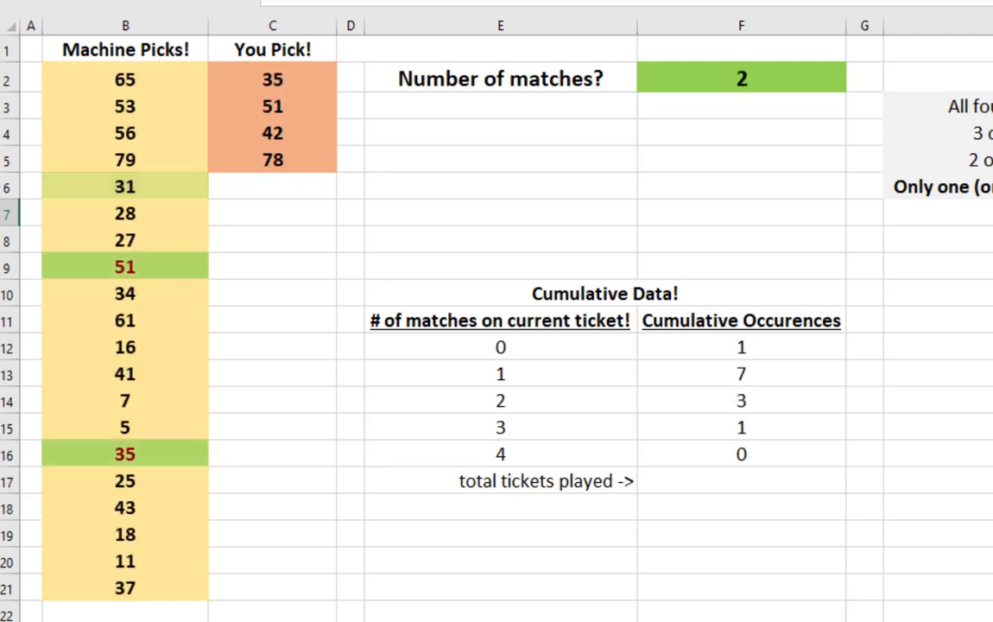
{"action": "key", "text": "F9"}
{"action": "key", "text": "F9"}
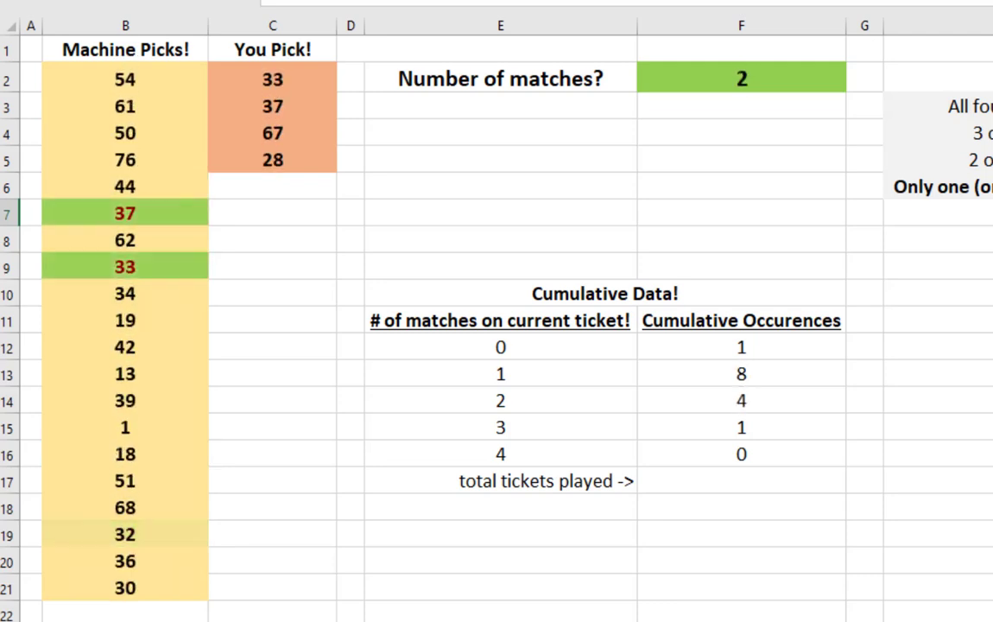
{"action": "key", "text": "F9"}
{"action": "key", "text": "F9"}
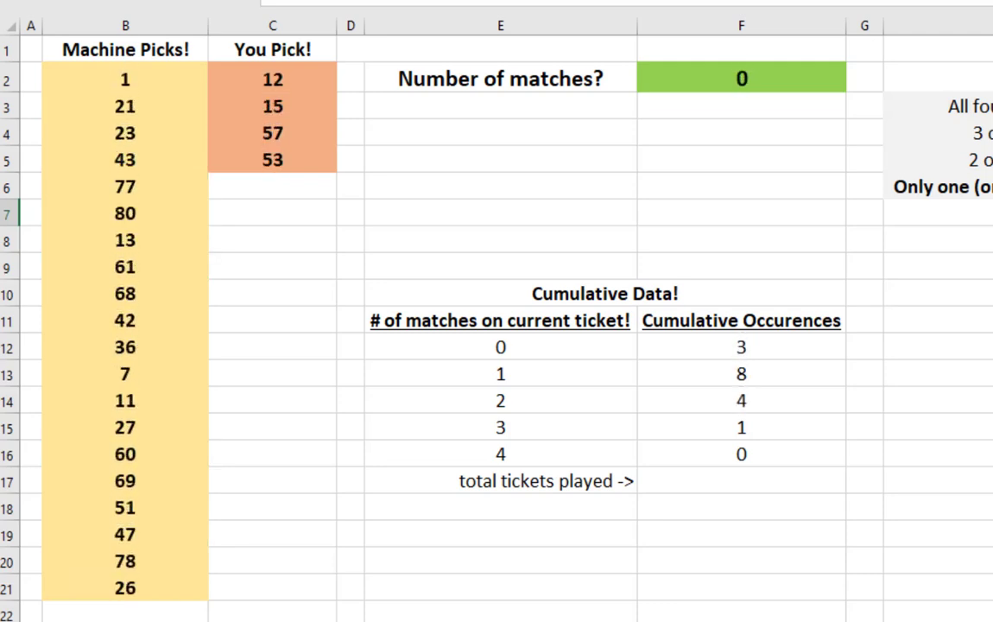
{"action": "key", "text": "F9"}
{"action": "key", "text": "F9"}
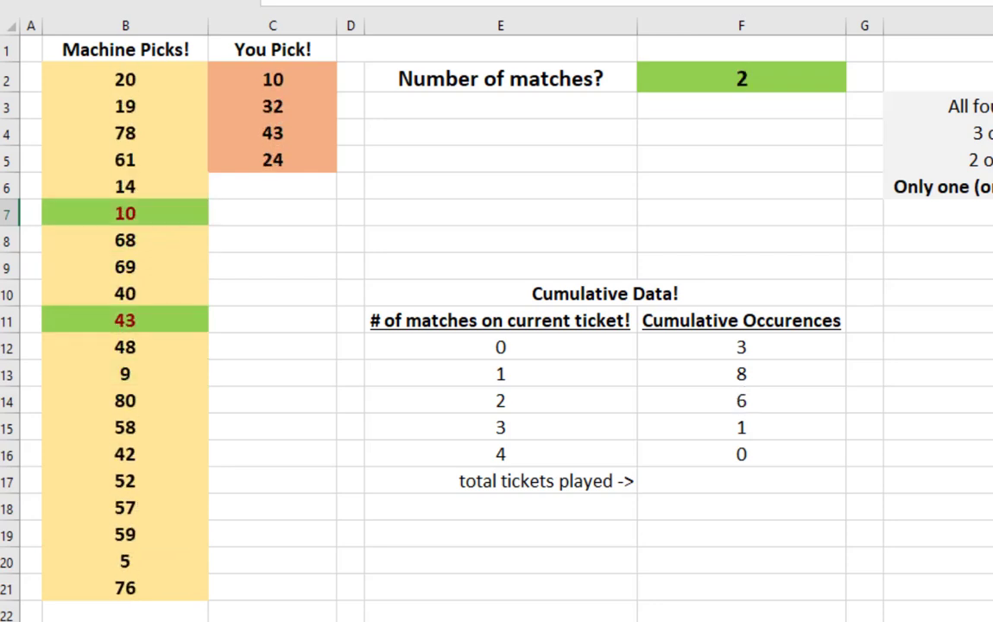
{"action": "key", "text": "F9"}
{"action": "key", "text": "F9"}
{"action": "key", "text": "F9"}
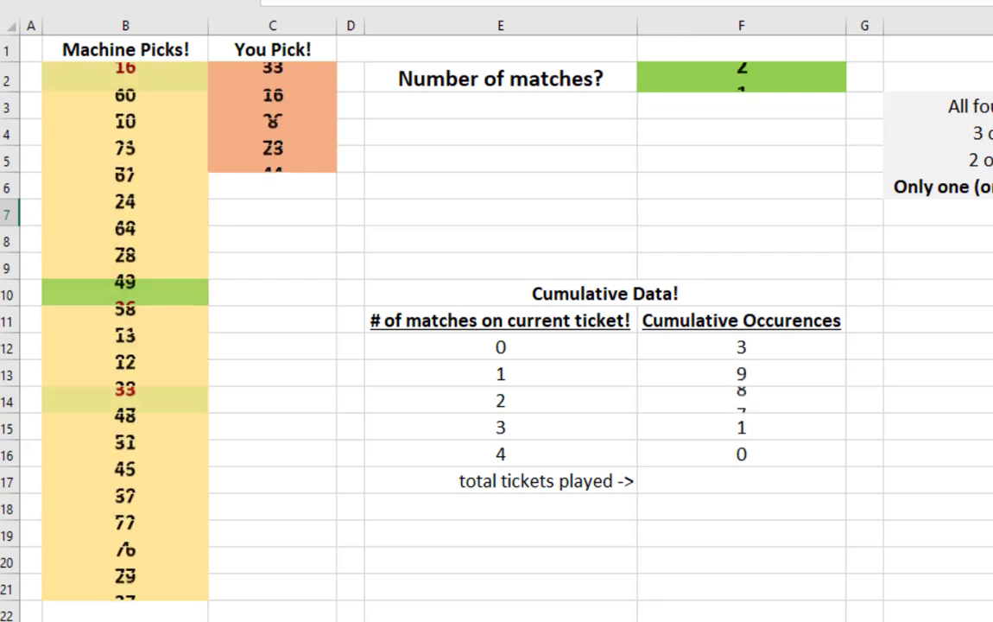
{"action": "key", "text": "F9"}
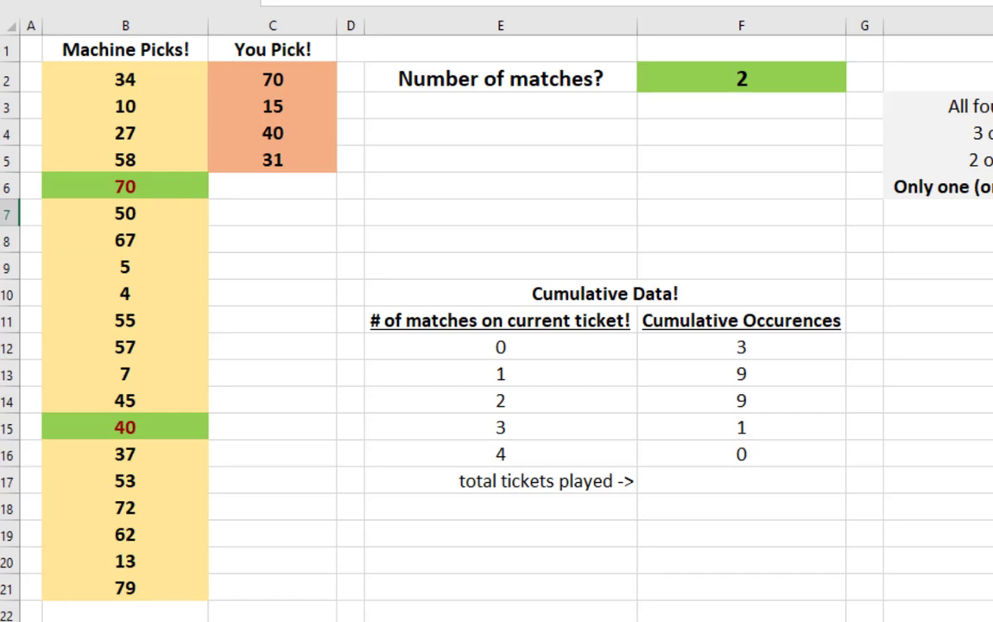
{"action": "key", "text": "F9"}
{"action": "key", "text": "F9"}
{"action": "key", "text": "F9"}
{"action": "key", "text": "F9"}
{"action": "key", "text": "F9"}
{"action": "key", "text": "F9"}
{"action": "key", "text": "F9"}
{"action": "key", "text": "F9"}
{"action": "key", "text": "F9"}
{"action": "key", "text": "F9"}
{"action": "key", "text": "F9"}
{"action": "key", "text": "F9"}
{"action": "key", "text": "F9"}
{"action": "key", "text": "F9"}
{"action": "key", "text": "F9"}
{"action": "key", "text": "F9"}
{"action": "key", "text": "F9"}
{"action": "key", "text": "F9"}
{"action": "key", "text": "F9"}
{"action": "key", "text": "F9"}
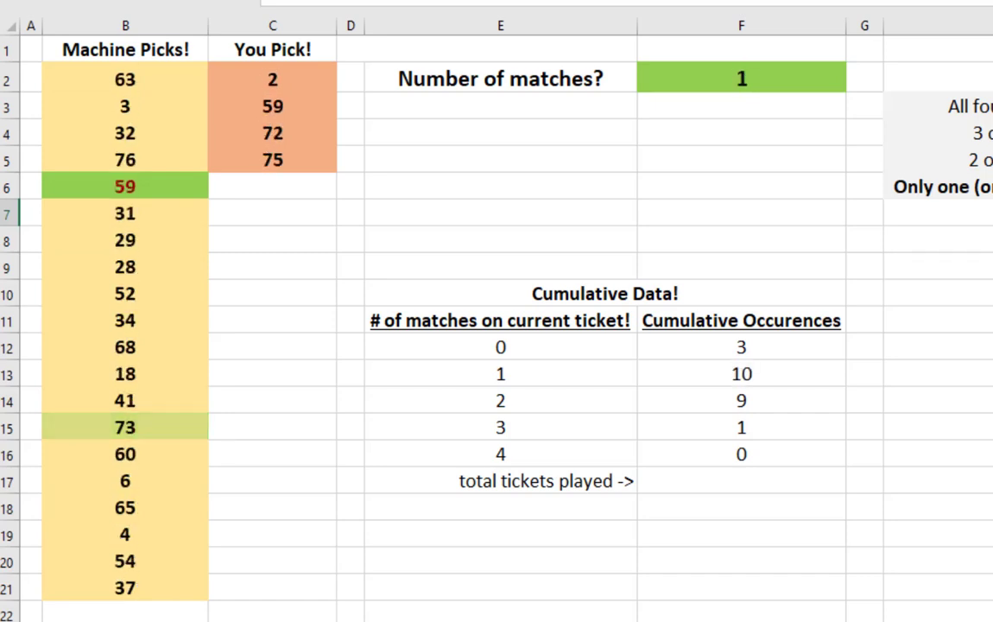
{"action": "key", "text": "F9"}
{"action": "key", "text": "F9"}
{"action": "key", "text": "F9"}
{"action": "key", "text": "F9"}
{"action": "key", "text": "F9"}
{"action": "key", "text": "F9"}
{"action": "key", "text": "F9"}
{"action": "key", "text": "F9"}
{"action": "key", "text": "F9"}
{"action": "key", "text": "F9"}
{"action": "key", "text": "F9"}
{"action": "key", "text": "F9"}
{"action": "key", "text": "F9"}
{"action": "key", "text": "F9"}
{"action": "key", "text": "F9"}
{"action": "key", "text": "F9"}
{"action": "key", "text": "F9"}
{"action": "key", "text": "F9"}
{"action": "key", "text": "F9"}
{"action": "key", "text": "F9"}
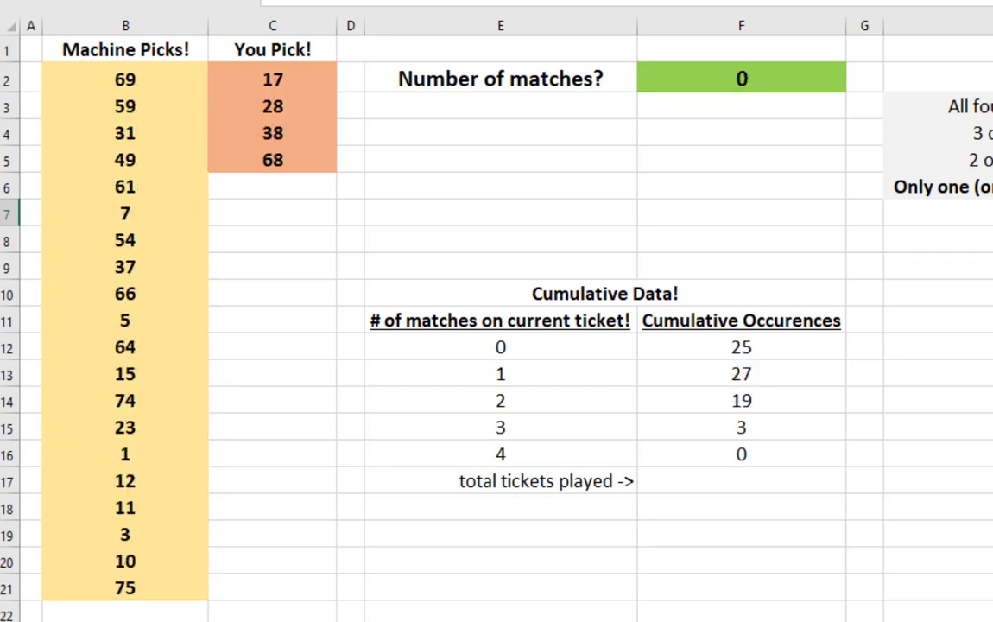
{"action": "key", "text": "F9"}
{"action": "key", "text": "F9"}
{"action": "key", "text": "F9"}
{"action": "key", "text": "F9"}
{"action": "key", "text": "F9"}
{"action": "key", "text": "F9"}
{"action": "key", "text": "F9"}
{"action": "key", "text": "F9"}
{"action": "key", "text": "F9"}
{"action": "key", "text": "F9"}
{"action": "key", "text": "F9"}
{"action": "key", "text": "F9"}
{"action": "key", "text": "F9"}
{"action": "key", "text": "F9"}
{"action": "key", "text": "F9"}
{"action": "key", "text": "F9"}
{"action": "key", "text": "F9"}
{"action": "key", "text": "F9"}
{"action": "key", "text": "F9"}
{"action": "key", "text": "F9"}
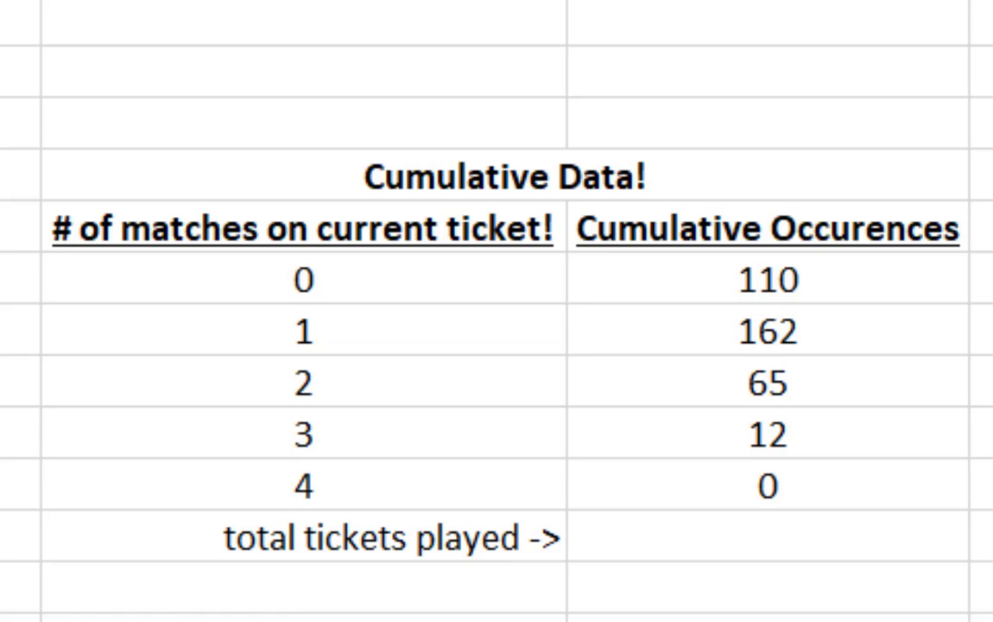
Enter =sum(F12:F16) beside "total tickets played ->" in F17 to total the cumulative occurrences.
{"action": "left_click", "coordinate": [895, 556]}
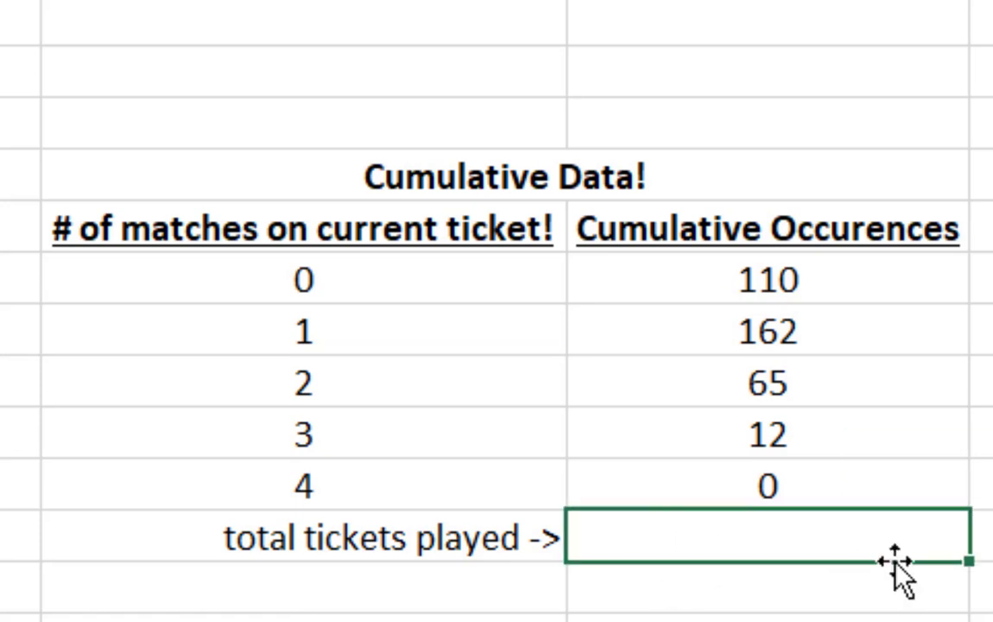
{"action": "type", "text": "=sum("}
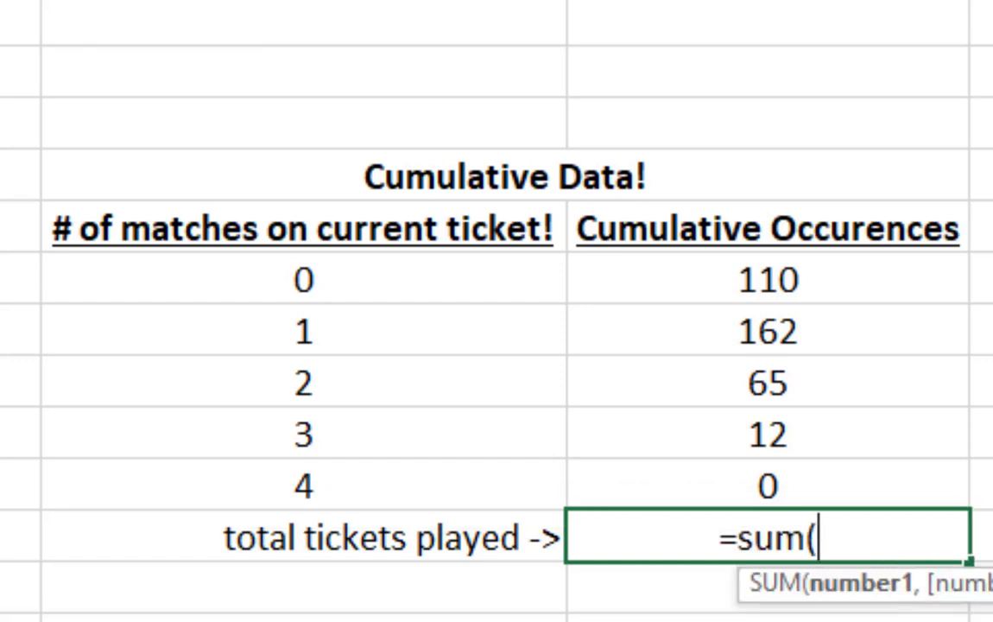
{"action": "left_click_drag", "start_coordinate": [788, 271], "coordinate": [785, 481]}
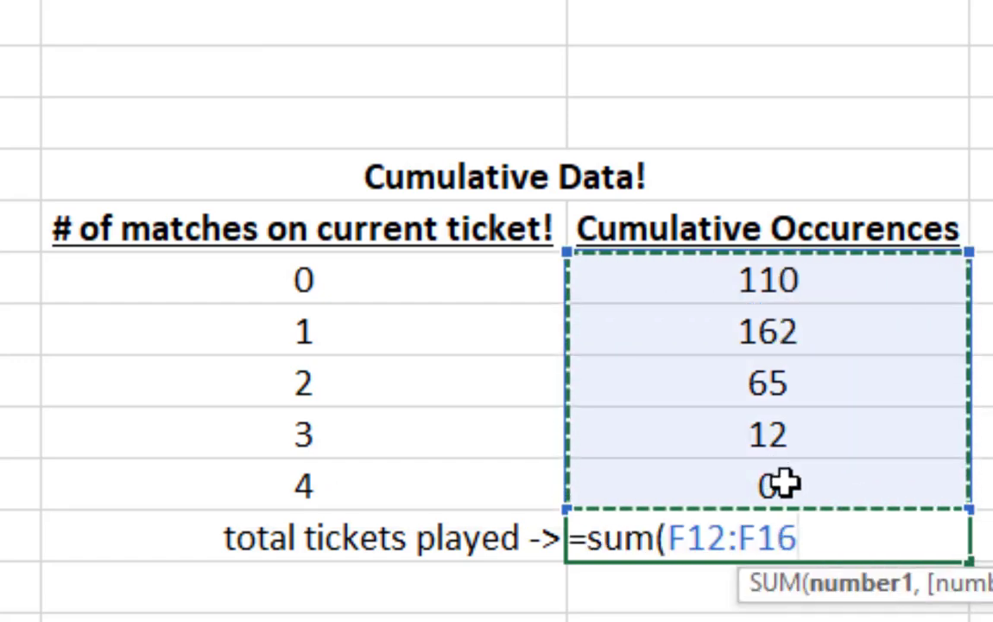
{"action": "type", "text": ")"}
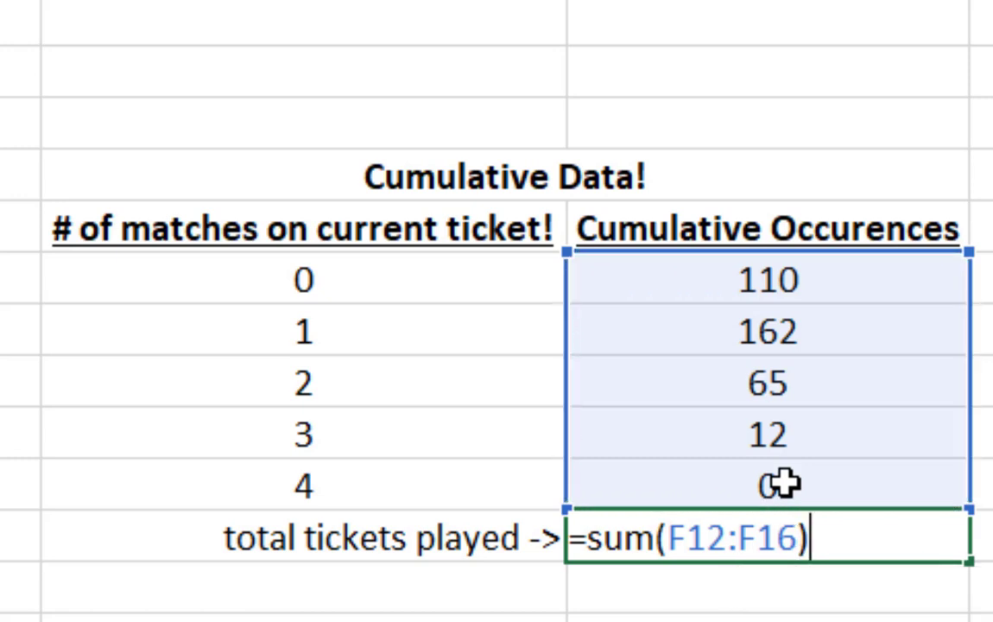
{"action": "key", "text": "Return"}
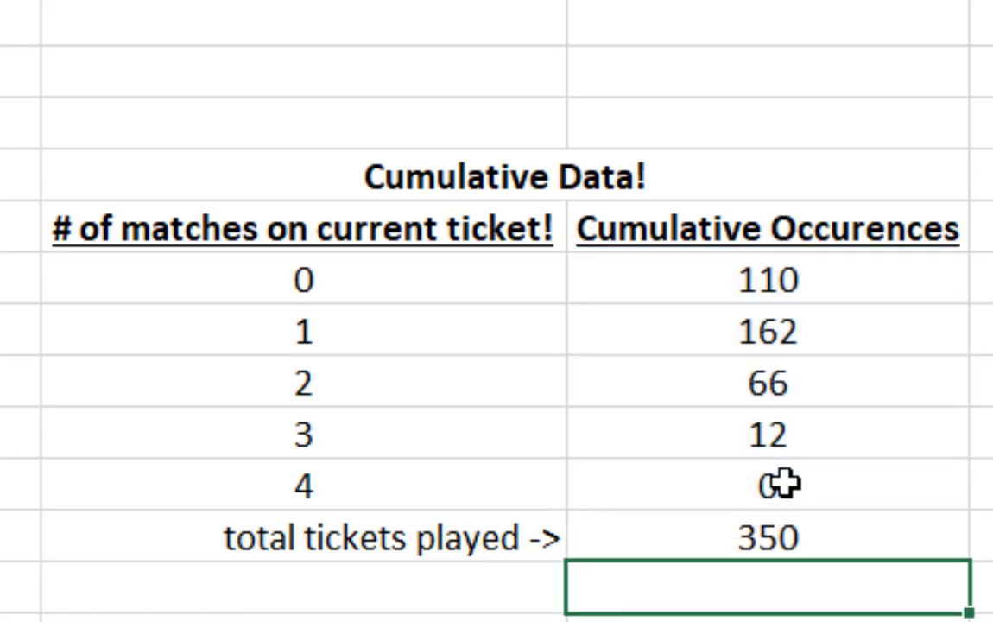